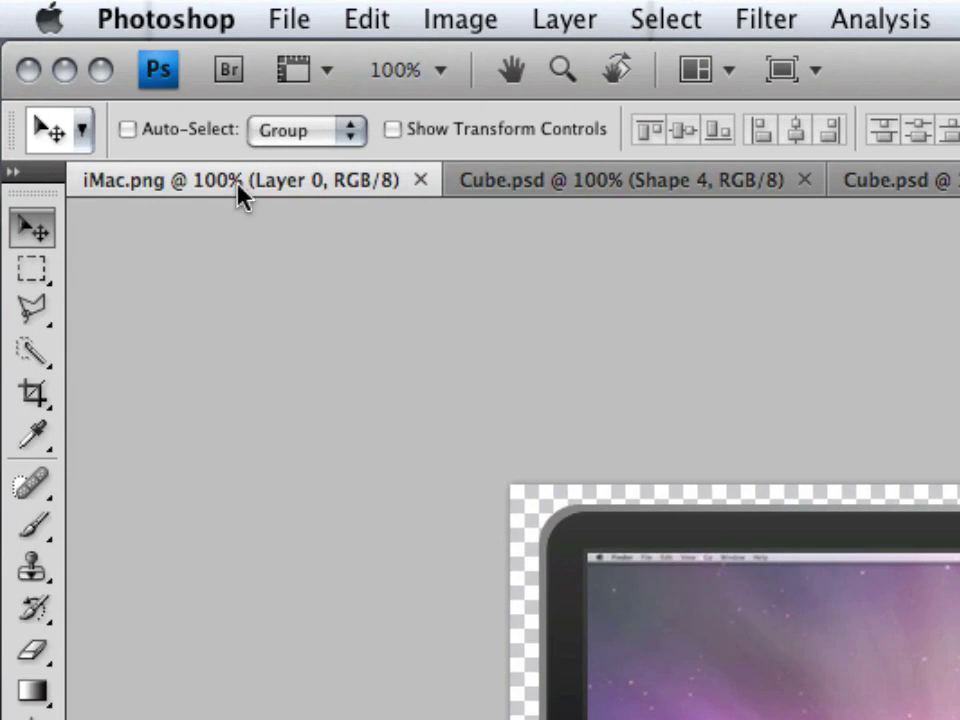
# Cycle through the Shape 4 cube and iMac.png tabs, ending on the Group 1 copy Cube.psd
pyautogui.click(605, 186)
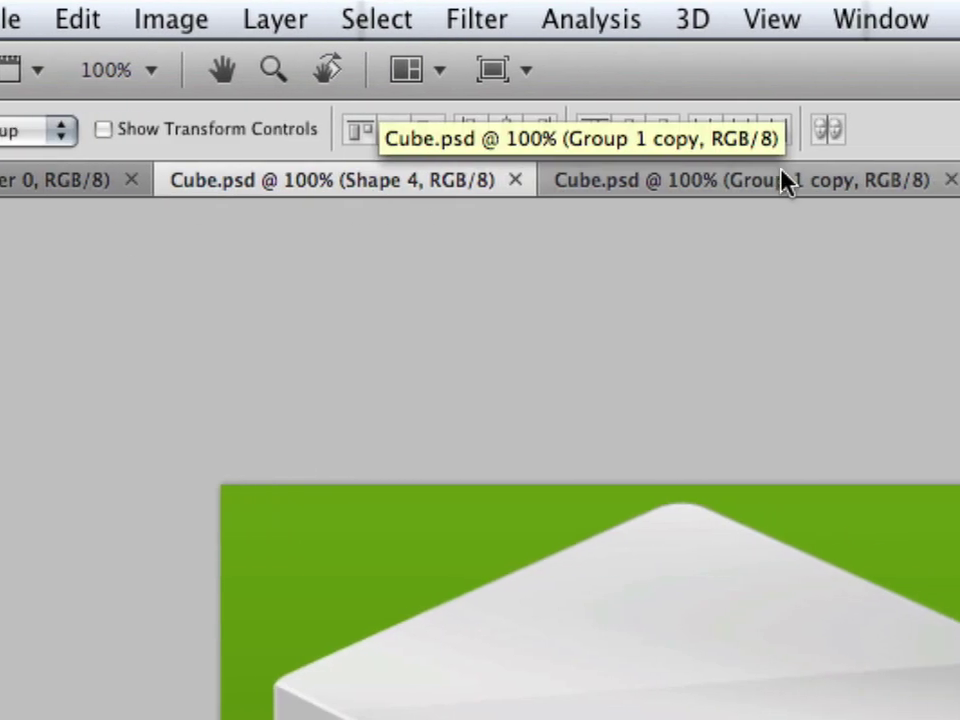
pyautogui.click(831, 182)
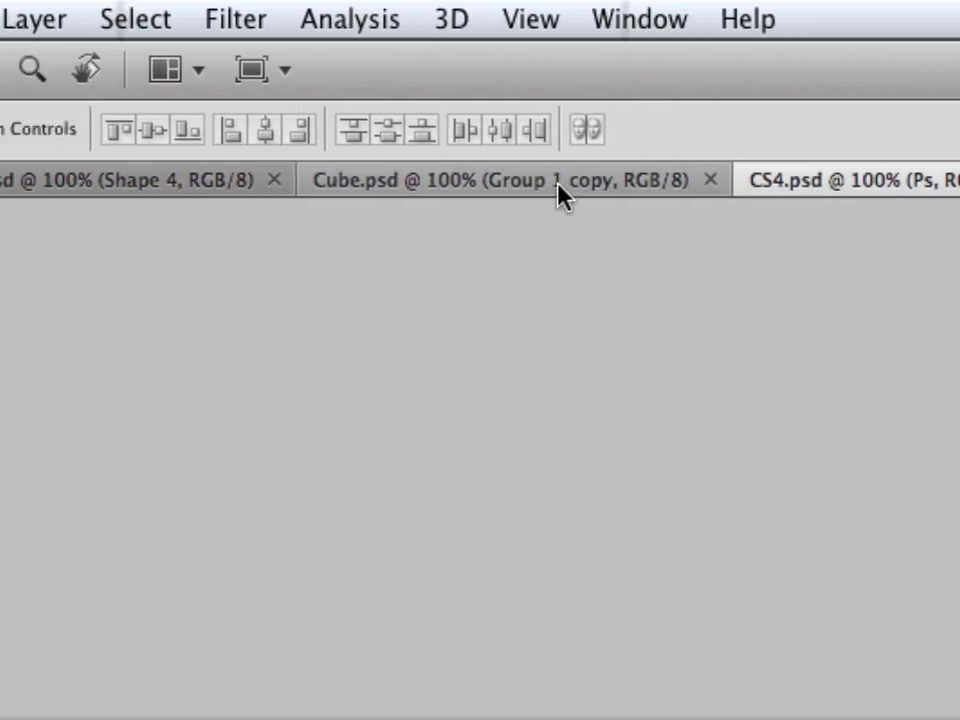
pyautogui.click(560, 185)
pyautogui.click(141, 182)
pyautogui.click(335, 182)
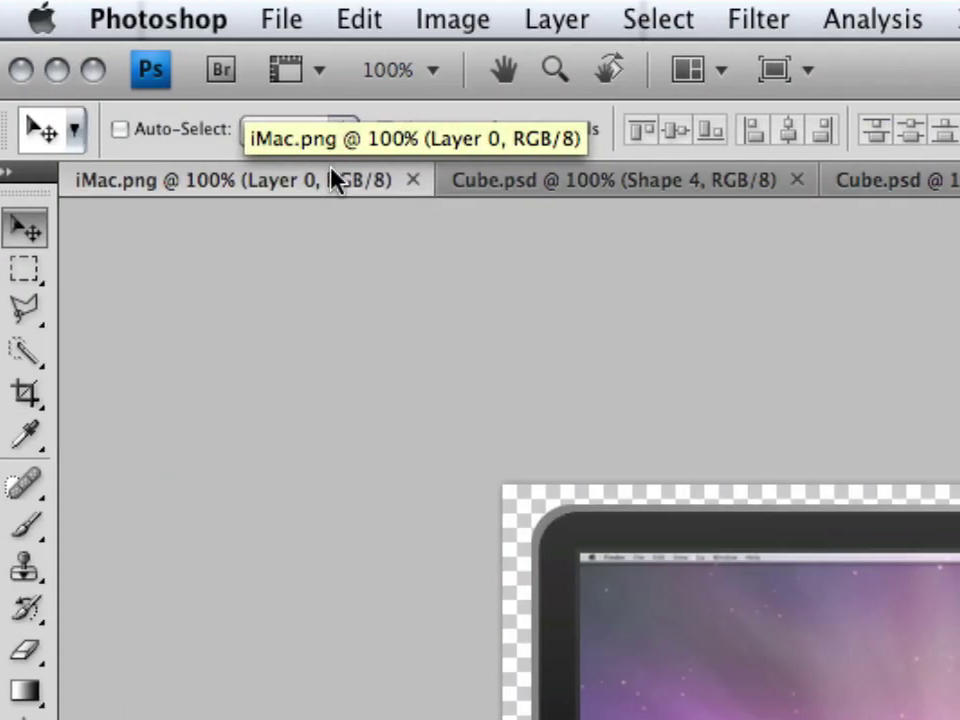
pyautogui.click(610, 181)
pyautogui.click(786, 126)
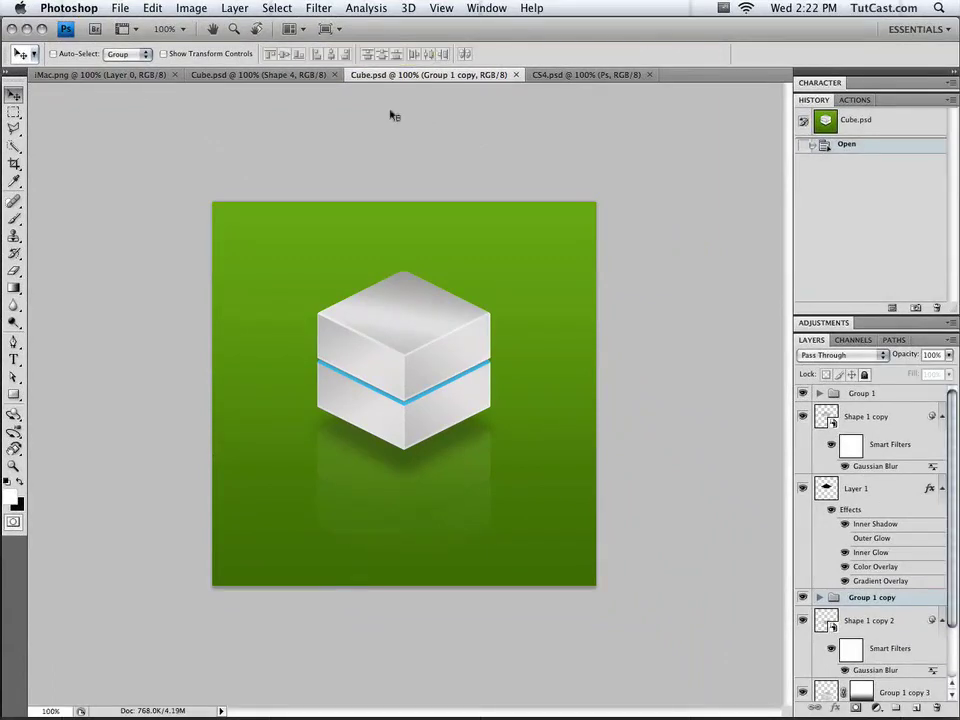
pyautogui.hotkey('ctrl', 'Tab')
pyautogui.hotkey('ctrl', 'Tab')
pyautogui.hotkey('ctrl', 'Tab')
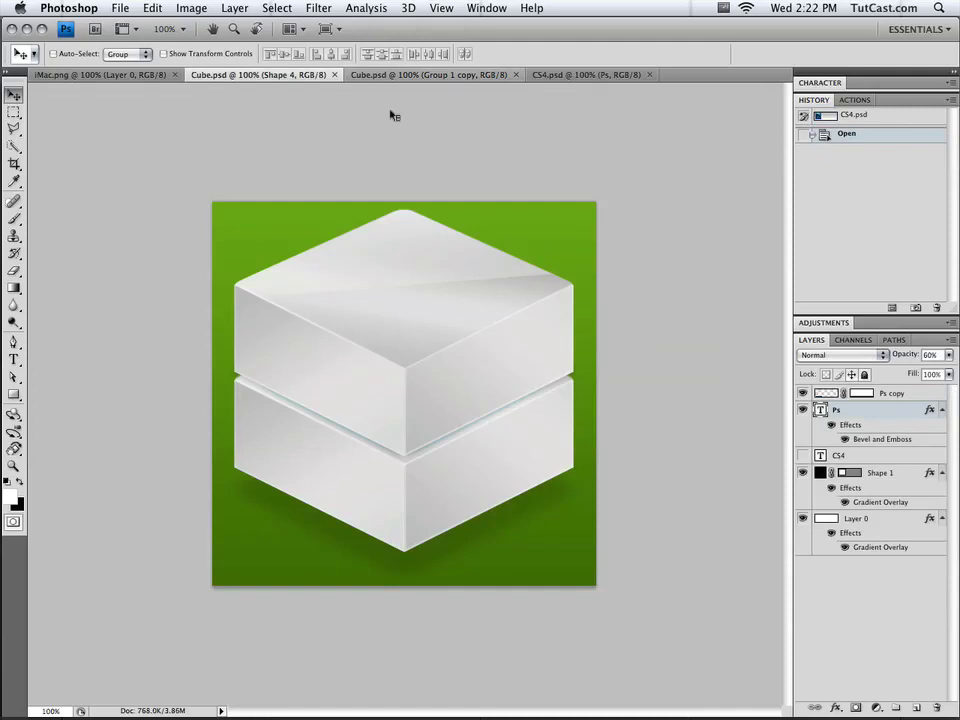
pyautogui.hotkey('ctrl', 'Tab')
pyautogui.hotkey('ctrl', 'Tab')
pyautogui.hotkey('ctrl', 'Tab')
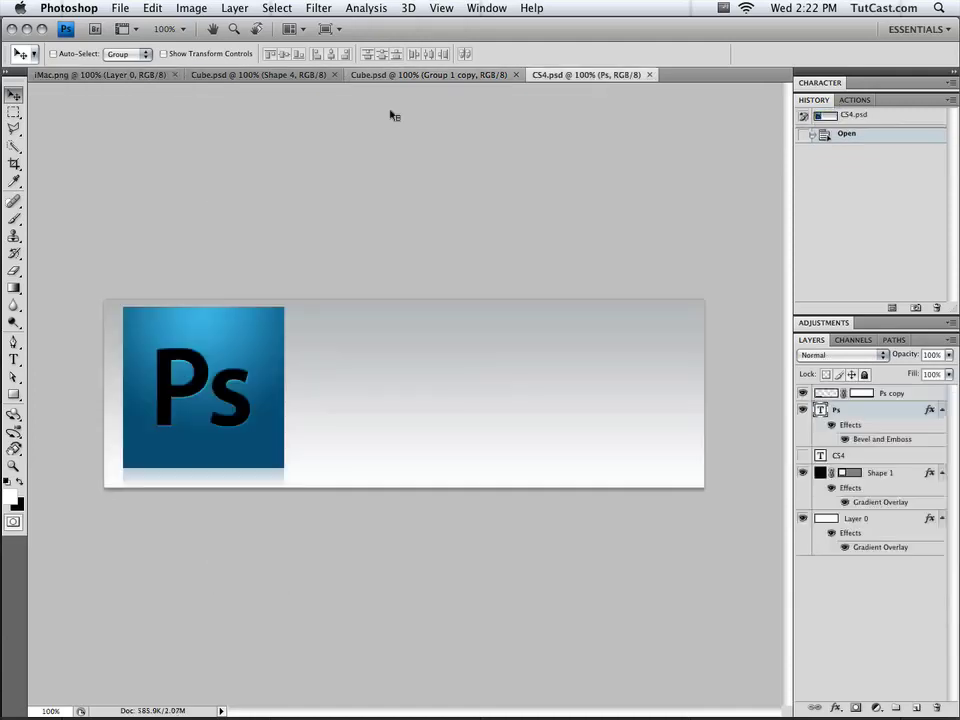
pyautogui.hotkey('ctrl', 'Tab')
pyautogui.hotkey('ctrl', 'Tab')
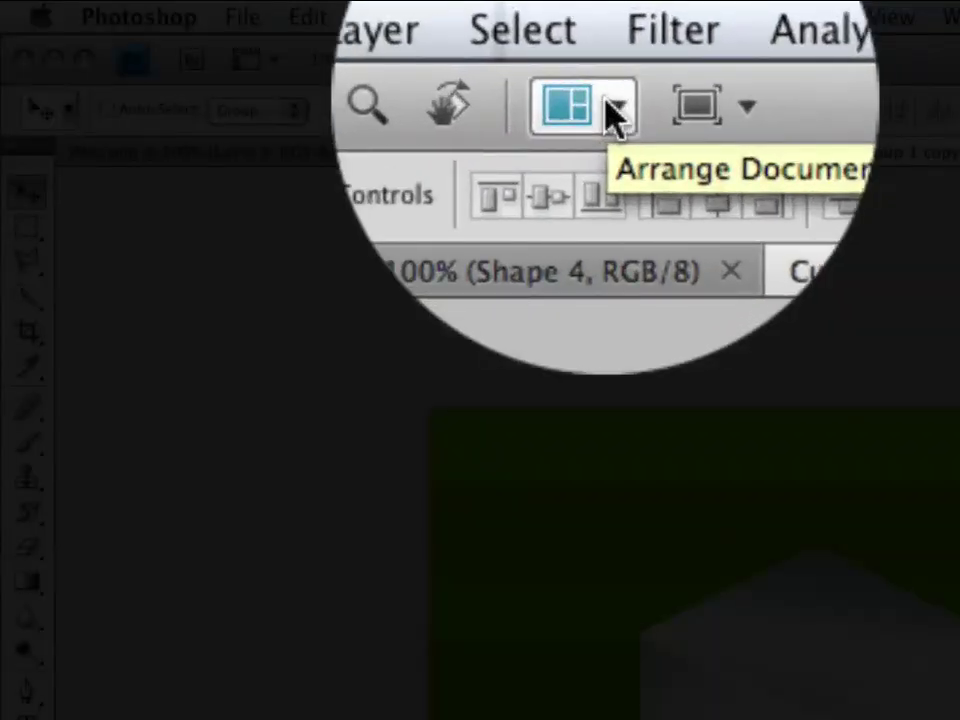
# Consolidate all documents into tabs, then arrange all four with Tile All in Grid
pyautogui.click(608, 64)
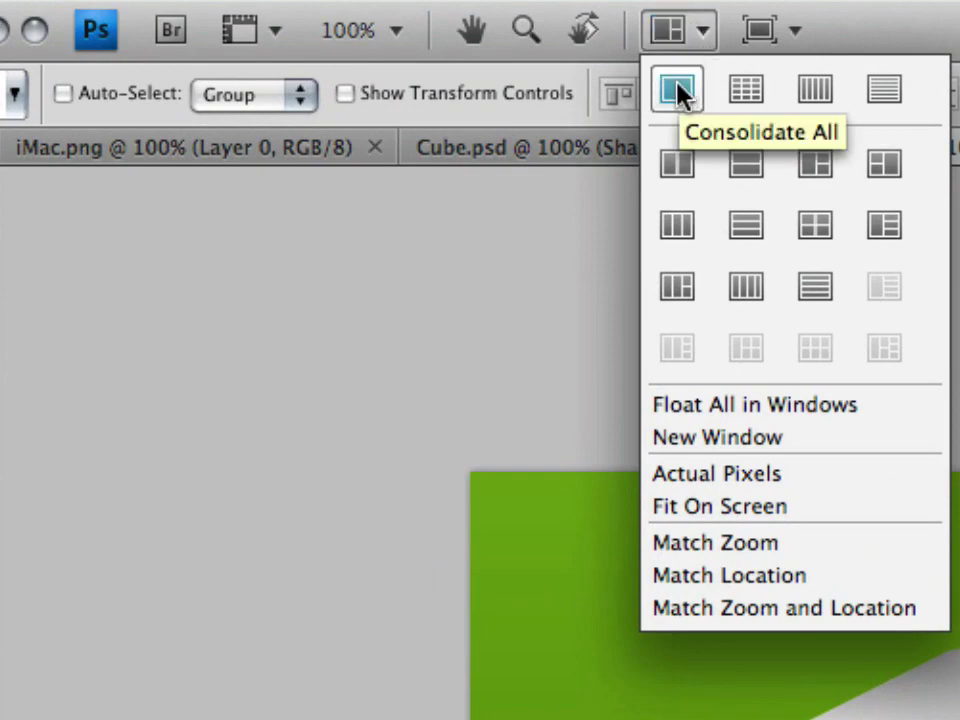
pyautogui.click(677, 93)
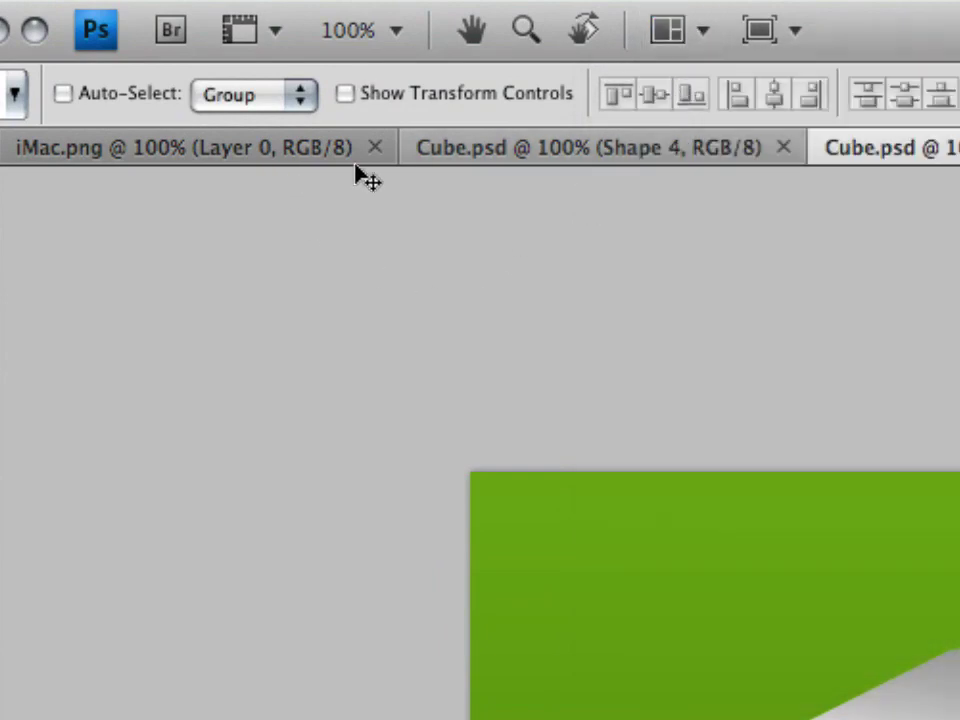
pyautogui.click(700, 30)
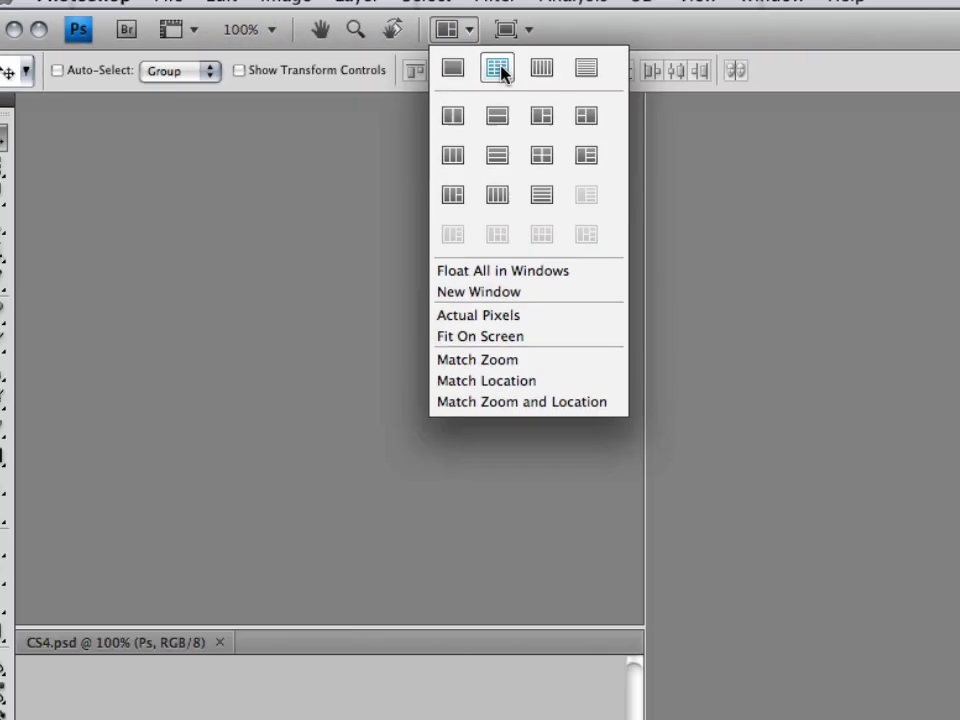
pyautogui.click(752, 92)
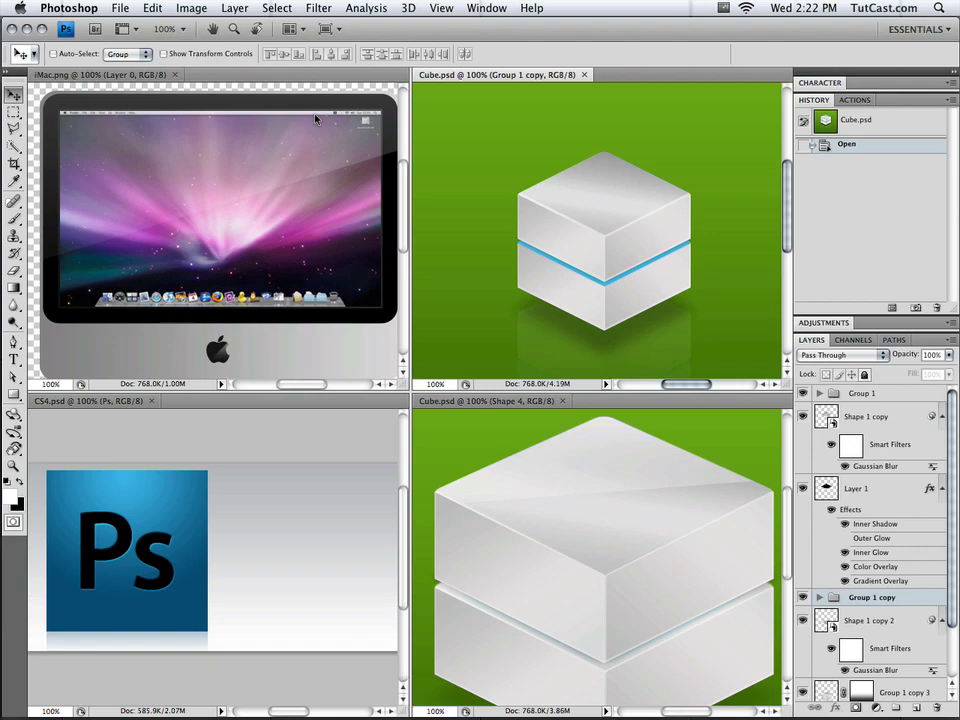
# Tile all documents vertically in columns, then switch to Tile All Horizontally
pyautogui.click(302, 29)
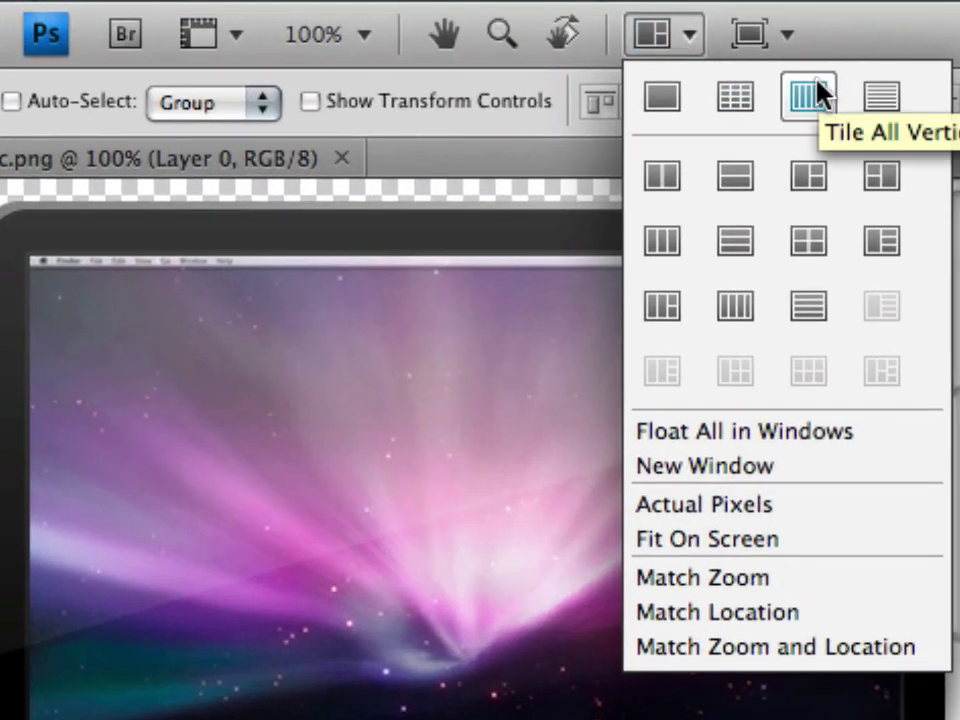
pyautogui.click(818, 93)
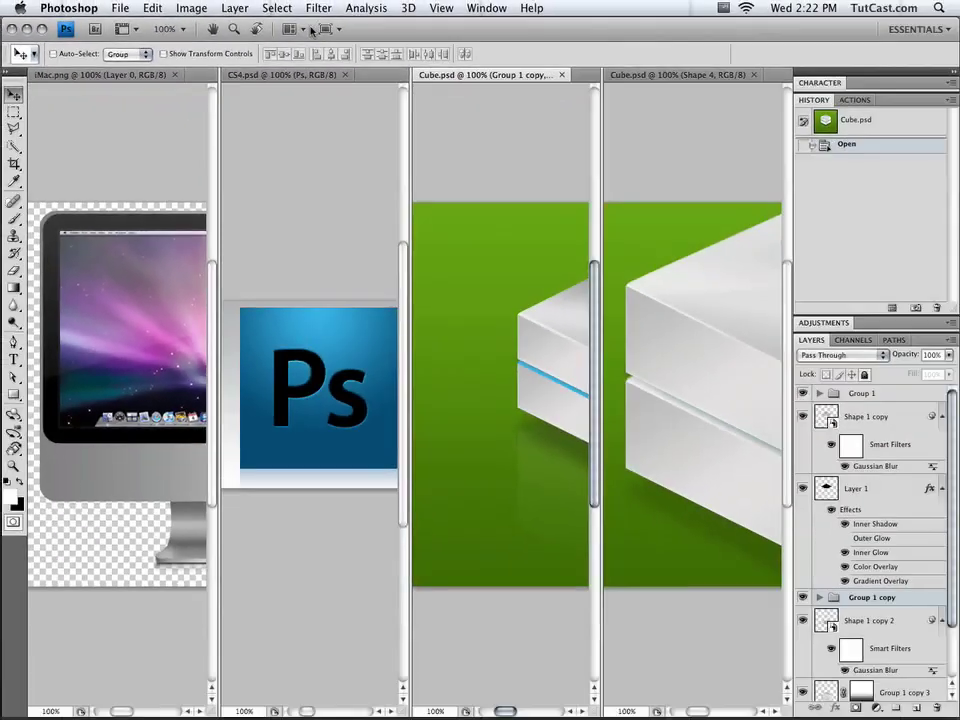
pyautogui.click(291, 29)
pyautogui.click(340, 51)
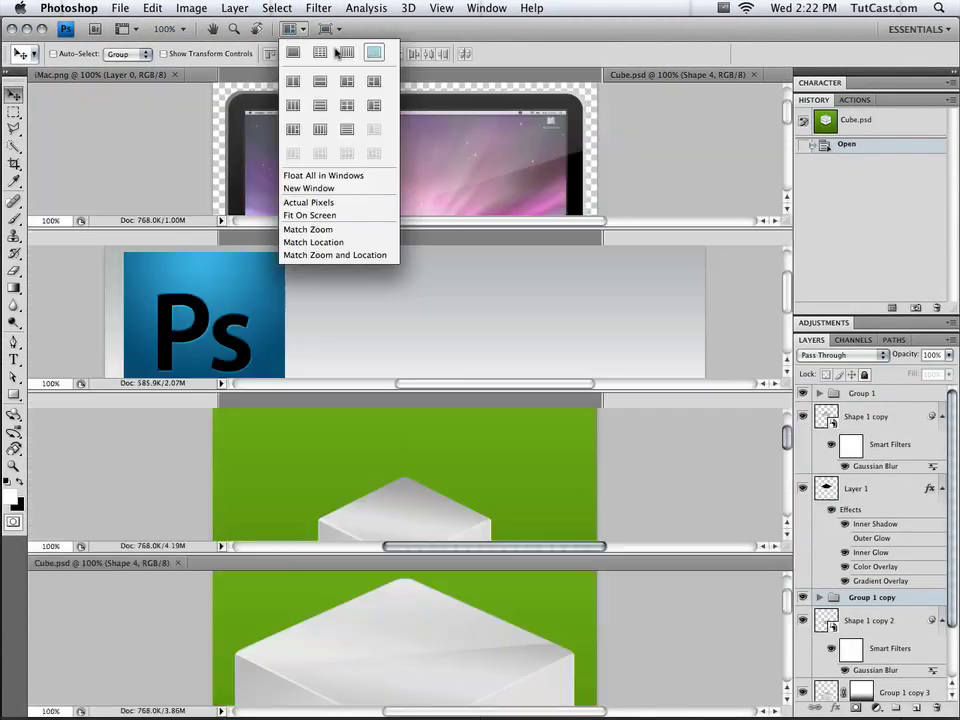
pyautogui.click(299, 31)
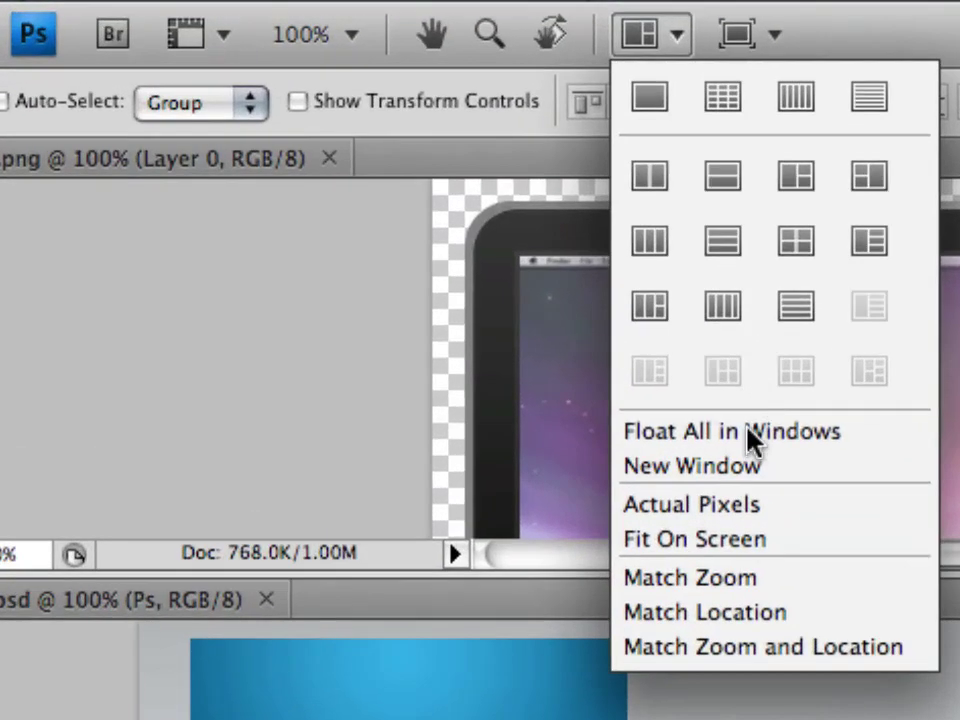
# Float all documents in separate windows and spread the cube and CS4.psd windows apart
pyautogui.click(747, 431)
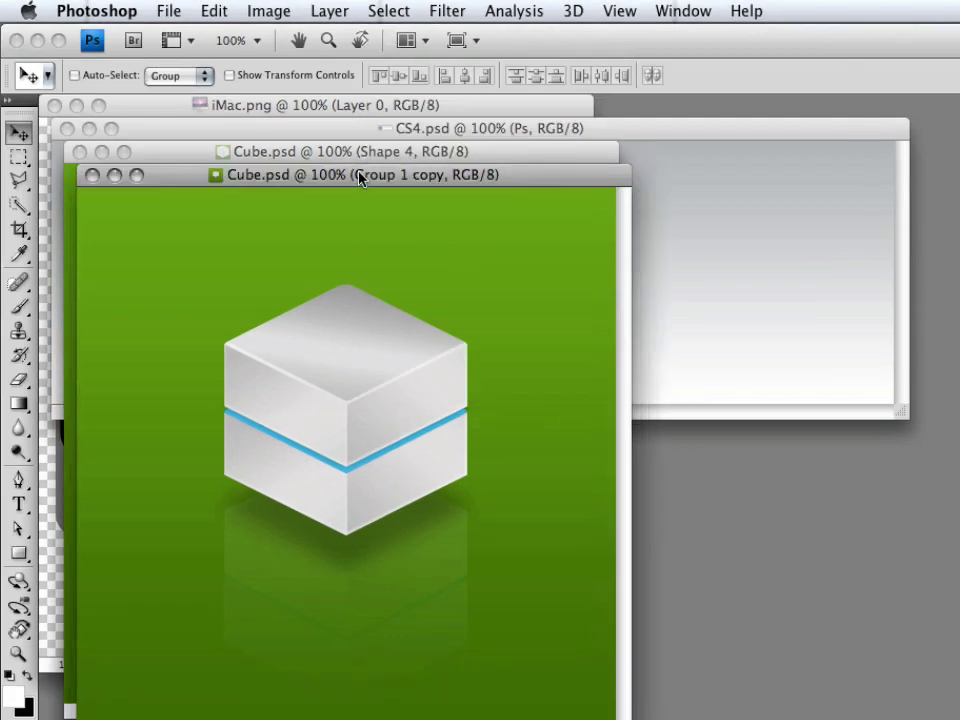
pyautogui.moveTo(360, 175); pyautogui.dragTo(744, 358)
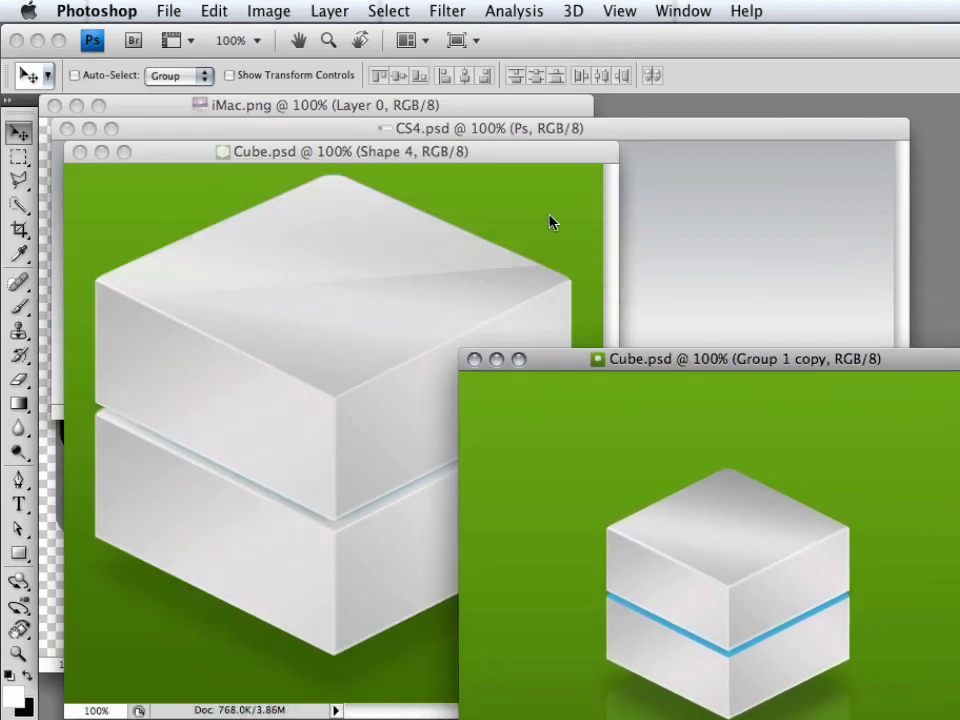
pyautogui.moveTo(497, 152); pyautogui.dragTo(524, 434)
pyautogui.click(386, 285)
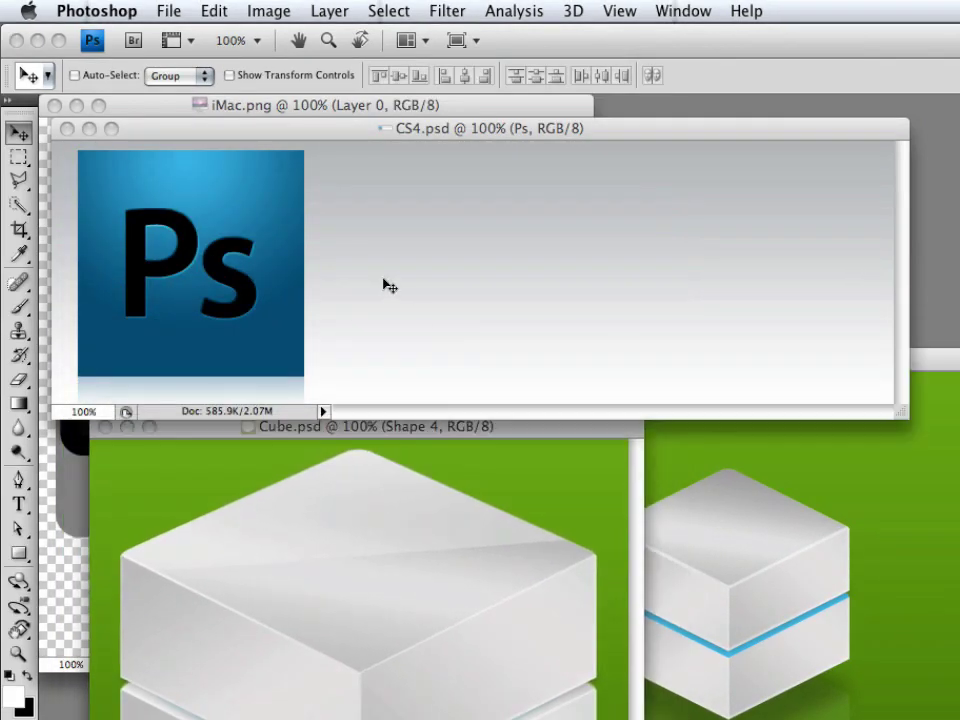
pyautogui.moveTo(358, 133); pyautogui.dragTo(553, 135)
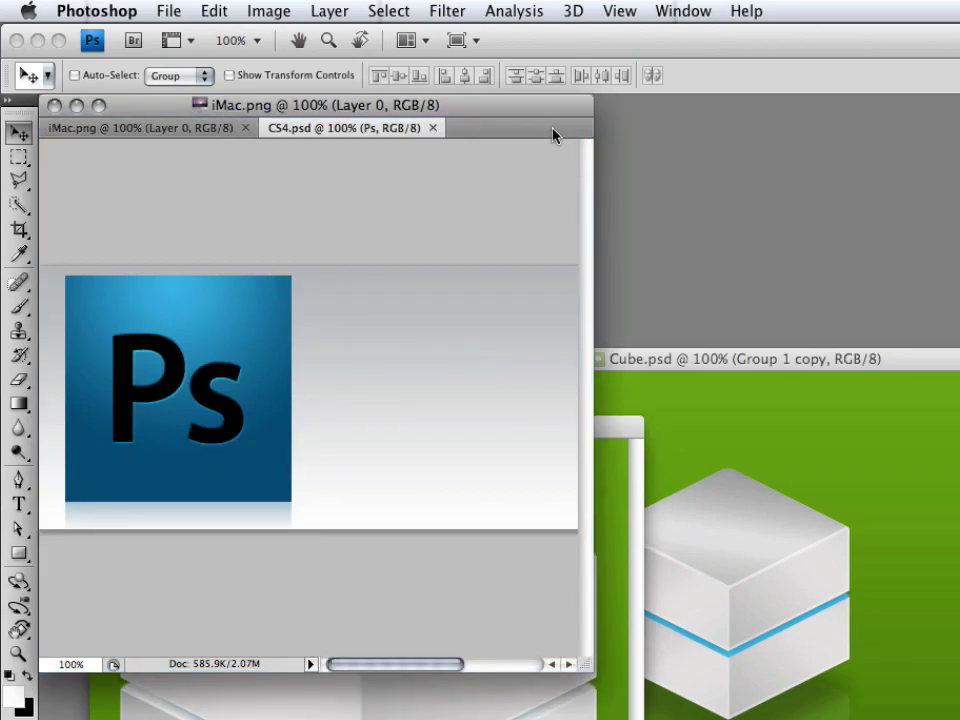
# Dock the Shape 4 cube into the iMac.png window's tabs and pull CS4.psd out as its own window
pyautogui.click(405, 692)
pyautogui.moveTo(381, 432); pyautogui.dragTo(486, 133)
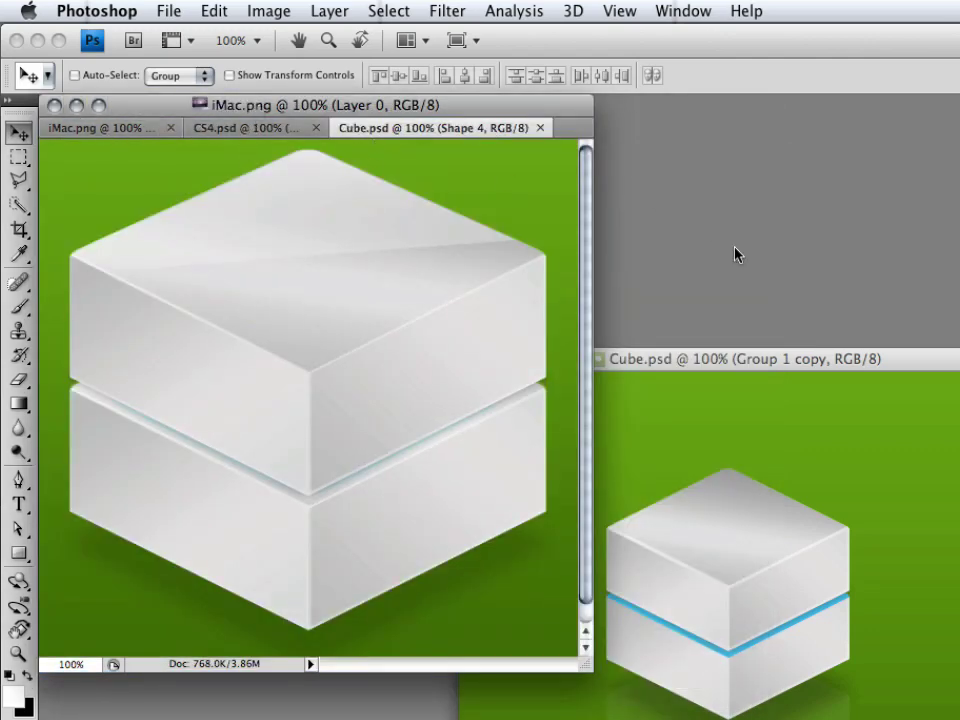
pyautogui.moveTo(810, 377); pyautogui.dragTo(868, 396)
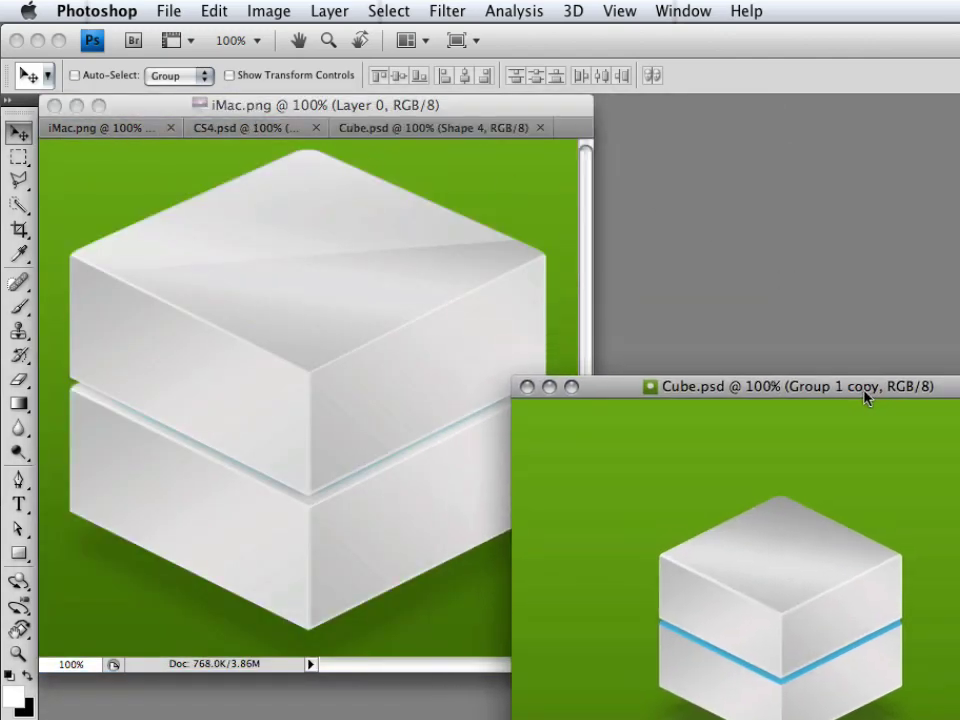
pyautogui.click(354, 358)
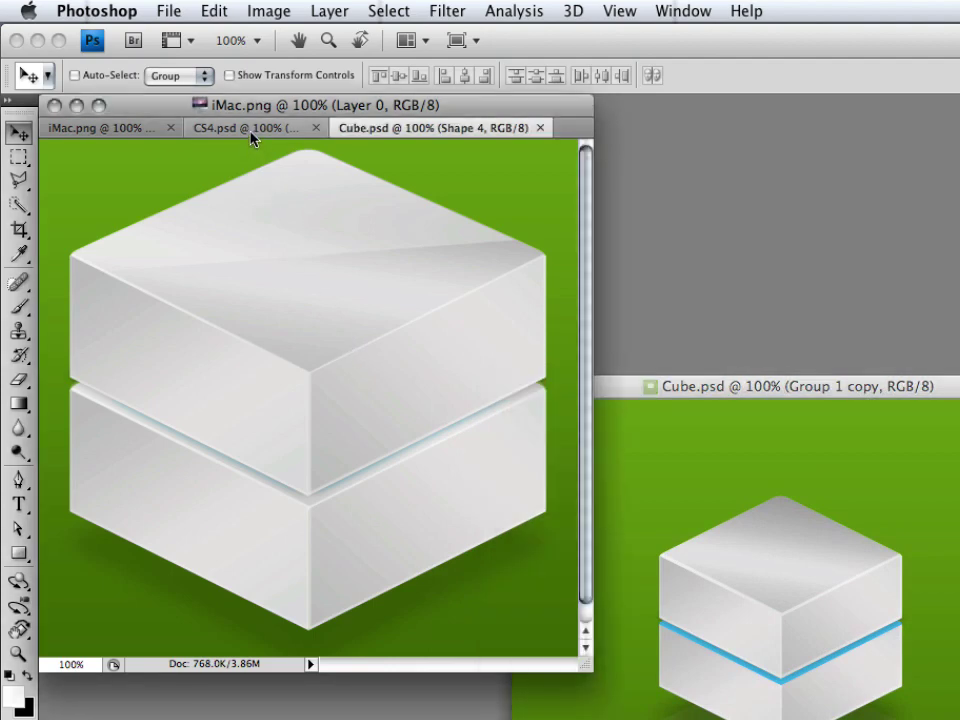
pyautogui.moveTo(251, 133); pyautogui.dragTo(669, 204)
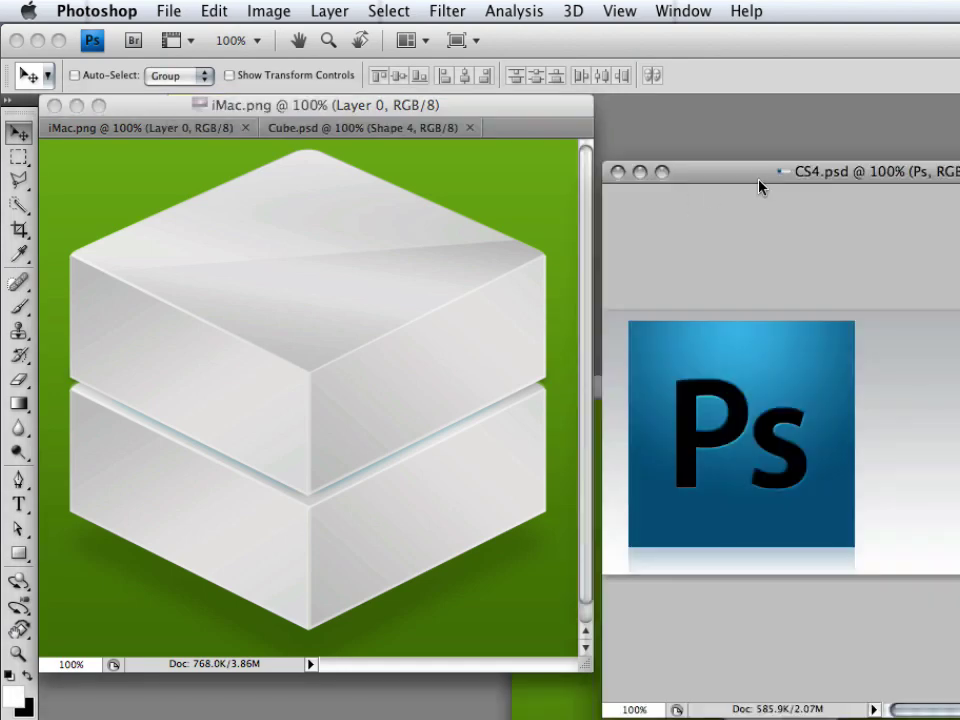
pyautogui.moveTo(758, 178); pyautogui.dragTo(654, 169)
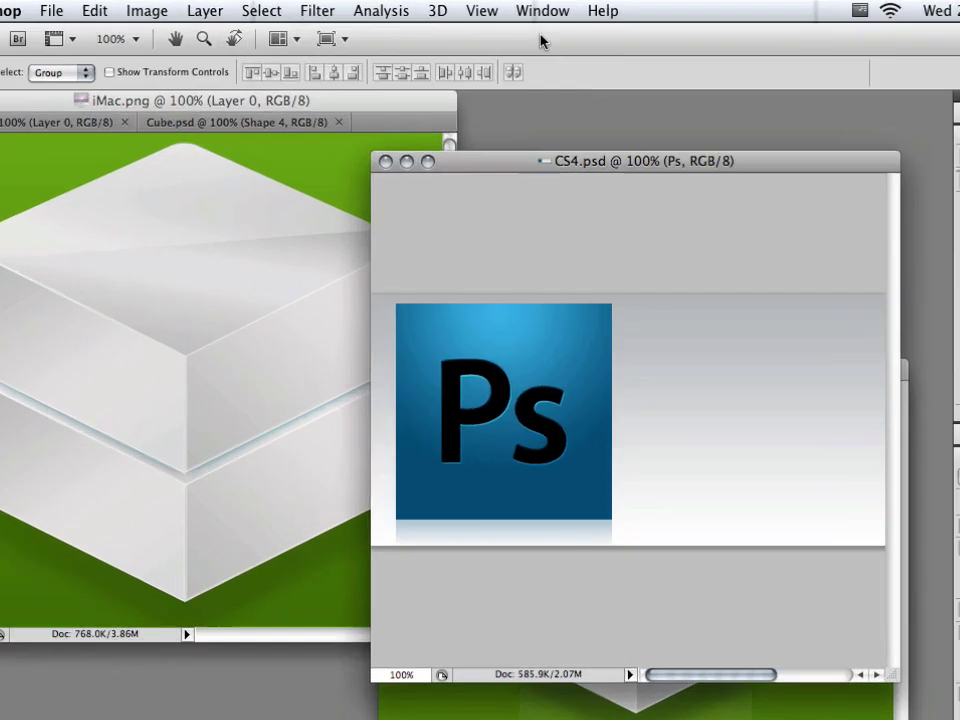
# Turn off Window > Application Frame and move the CS4.psd window down-right
pyautogui.click(487, 8)
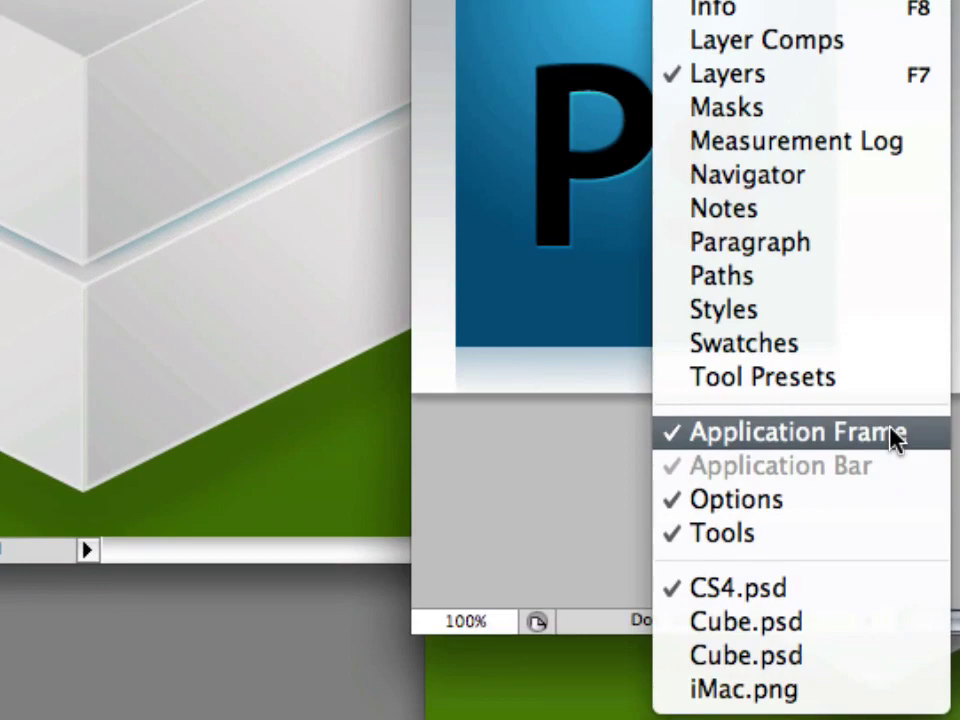
pyautogui.click(890, 430)
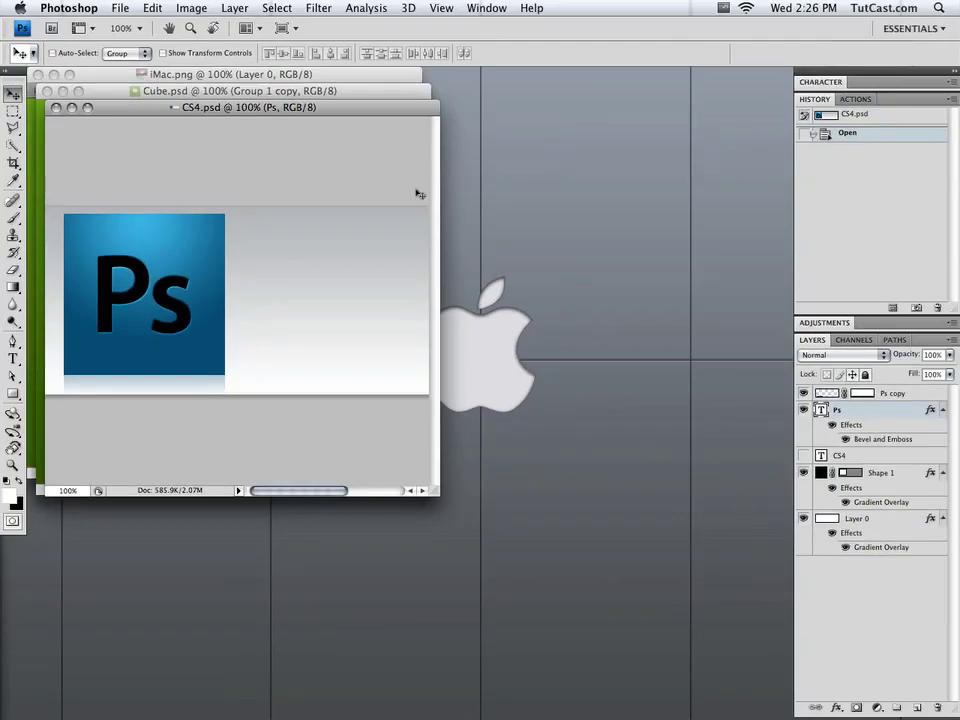
pyautogui.moveTo(388, 108); pyautogui.dragTo(579, 270)
pyautogui.click(606, 261)
pyautogui.click(417, 283)
# Shift the Cube.psd window right, then Consolidate All documents into one tabbed window
pyautogui.click(354, 129)
pyautogui.moveTo(354, 91); pyautogui.dragTo(426, 94)
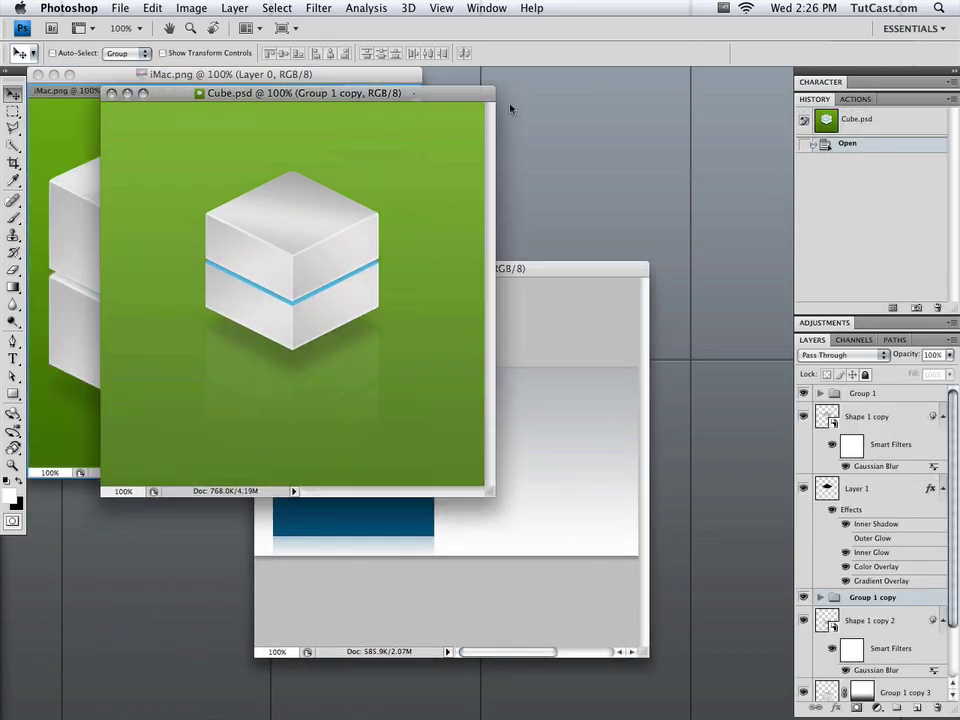
pyautogui.moveTo(510, 108); pyautogui.dragTo(600, 101)
pyautogui.click(247, 28)
pyautogui.click(250, 52)
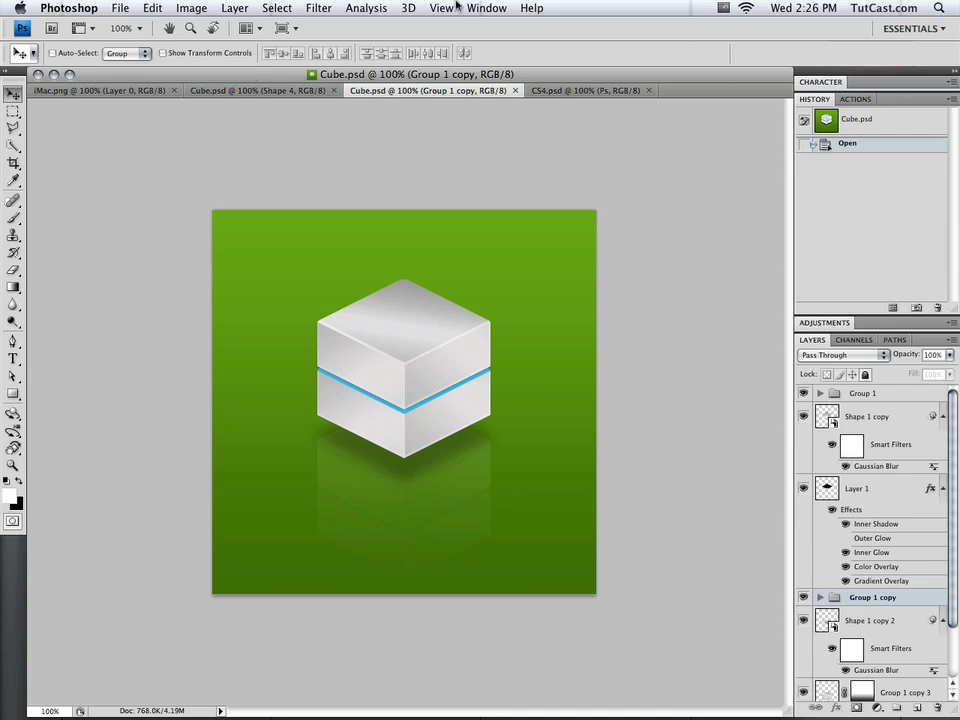
# Re-enable Window > Application Frame and drag it up to fill the screen
pyautogui.click(486, 8)
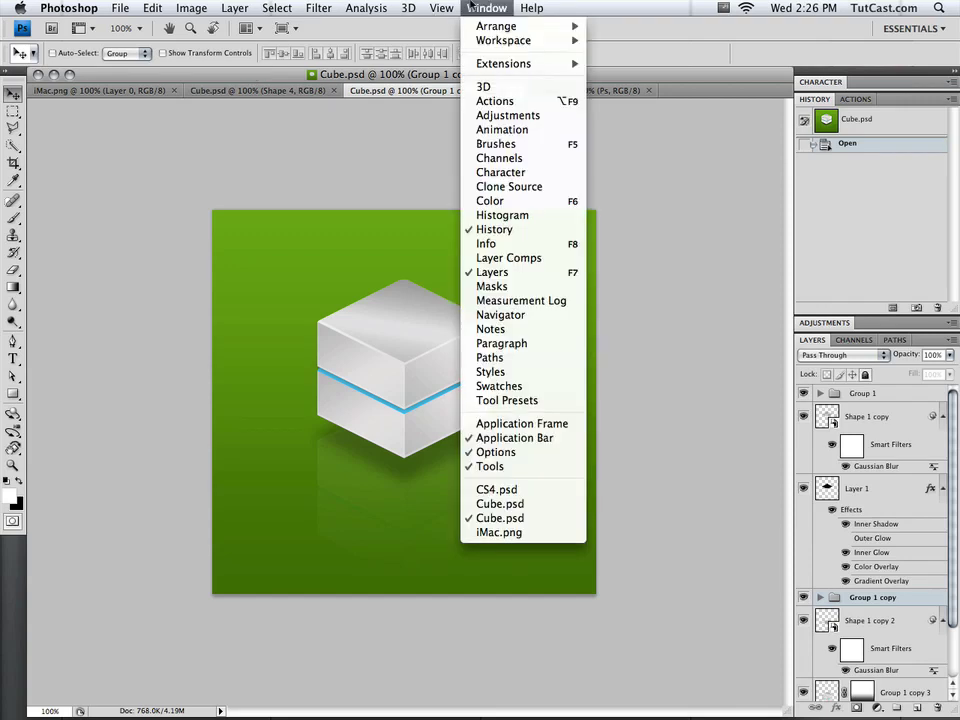
pyautogui.click(553, 424)
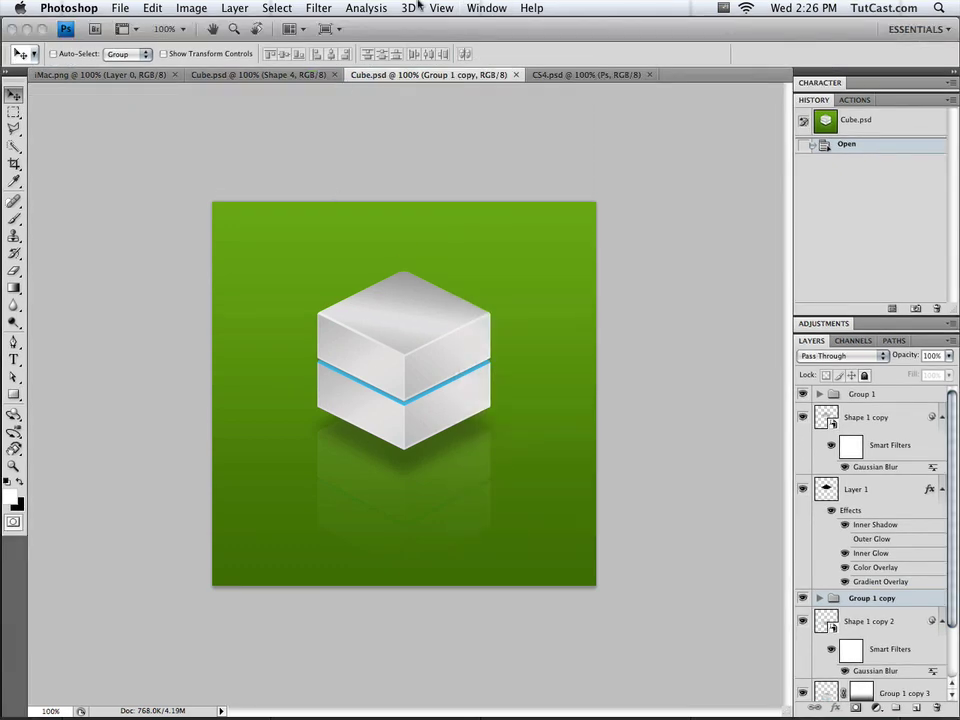
pyautogui.moveTo(419, 32); pyautogui.dragTo(410, 6)
# Expand the collapsed Adjustments panel to show its icons and presets
pyautogui.click(897, 327)
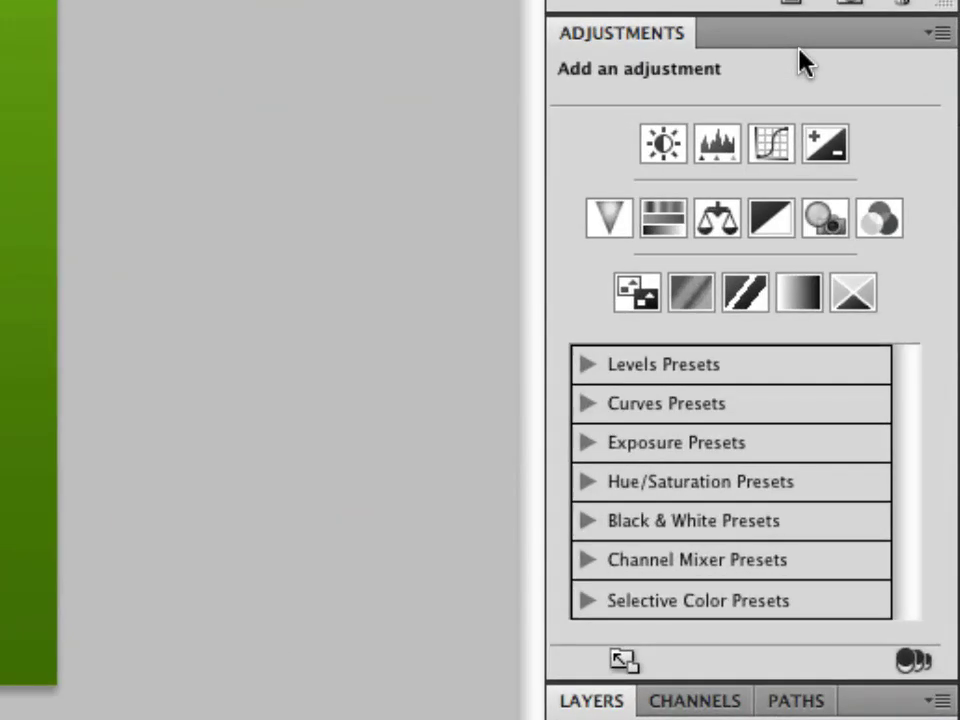